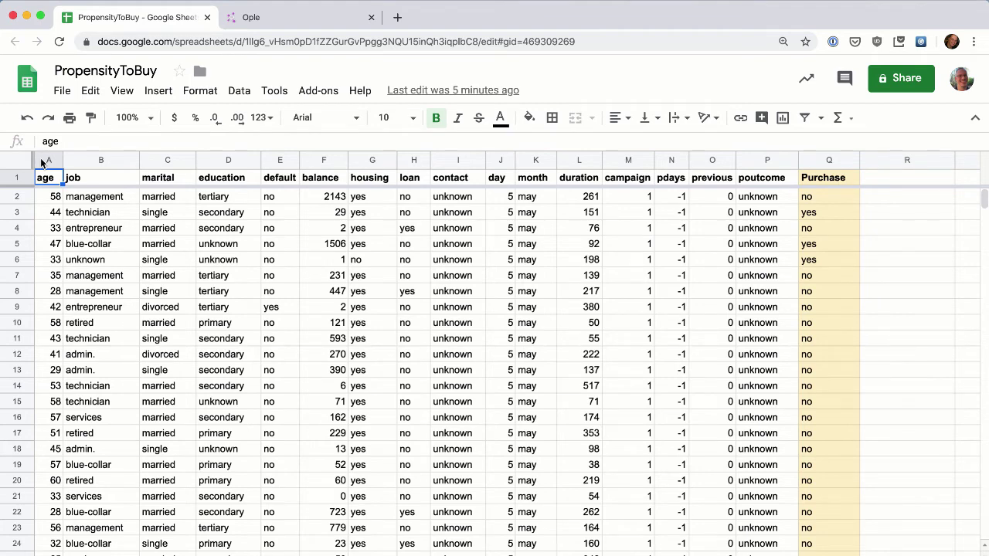
# Select the columns from age through poutcome in the PropensityToBuy sheet, followed by the Purchase column
pyautogui.click(42, 161)
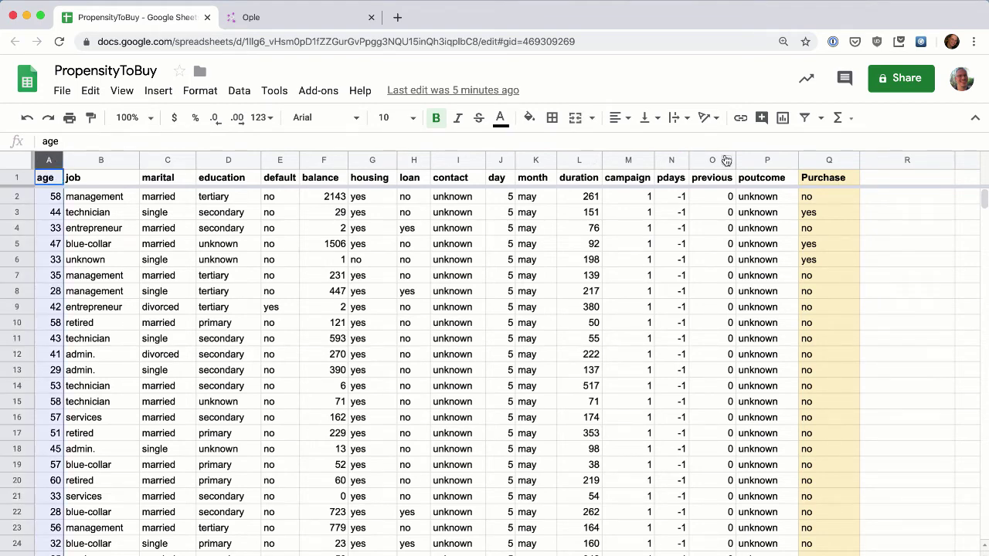
pyautogui.keyDown('shift'); pyautogui.click(755, 161); pyautogui.keyUp('shift')
pyautogui.click(824, 159)
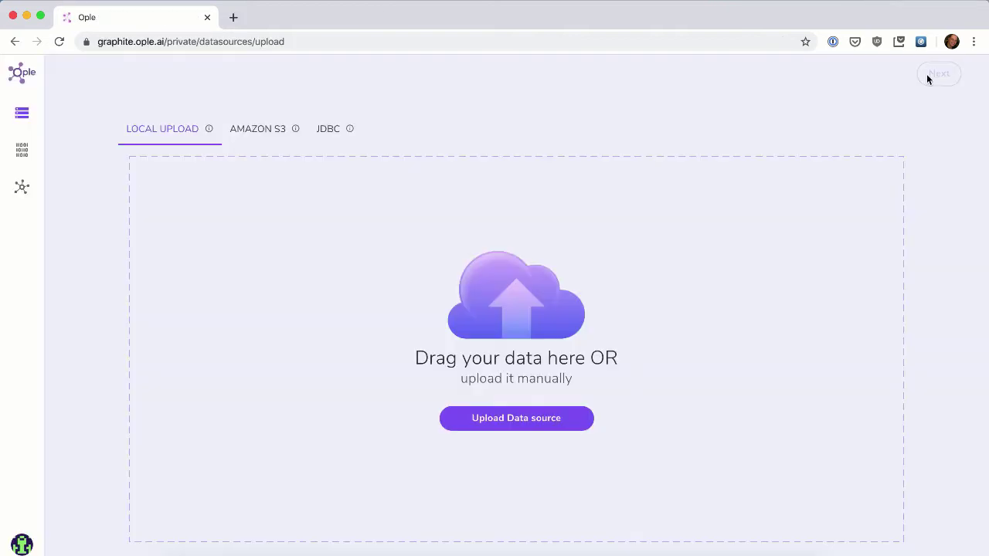
# Switch to Ople, upload the Propensity to Buy data file as a local data source and continue to its dataset configuration
pyautogui.moveTo(77, 534); pyautogui.dragTo(354, 358)
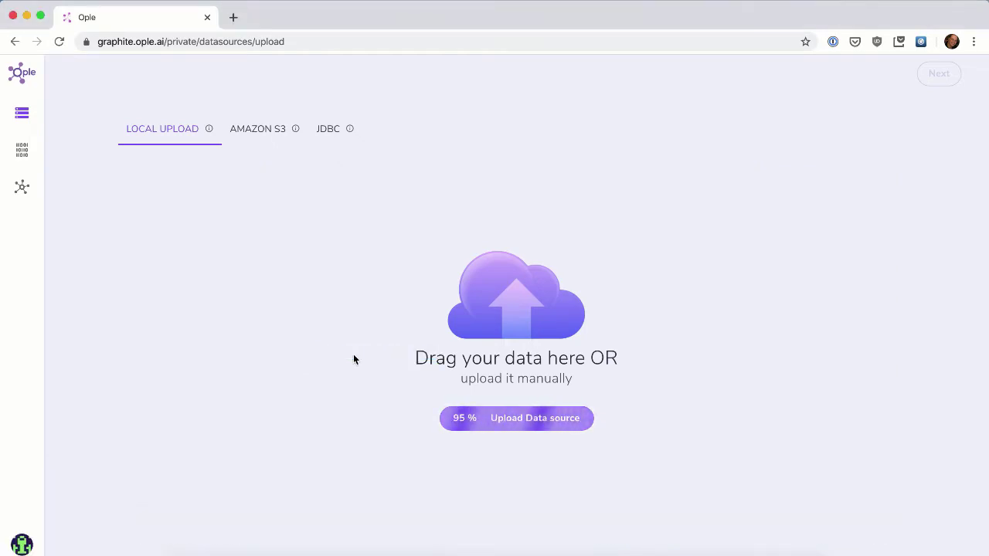
pyautogui.click(939, 74)
# Set the Purchase column as the dataset's prediction target
pyautogui.scroll(-6, 920, 224)
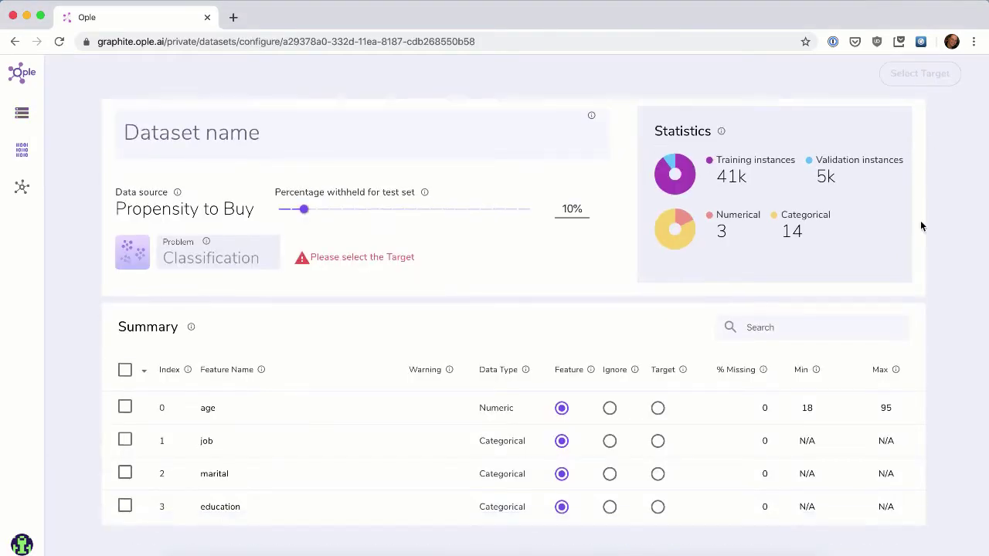
pyautogui.click(658, 510)
pyautogui.scroll(6, 658, 510)
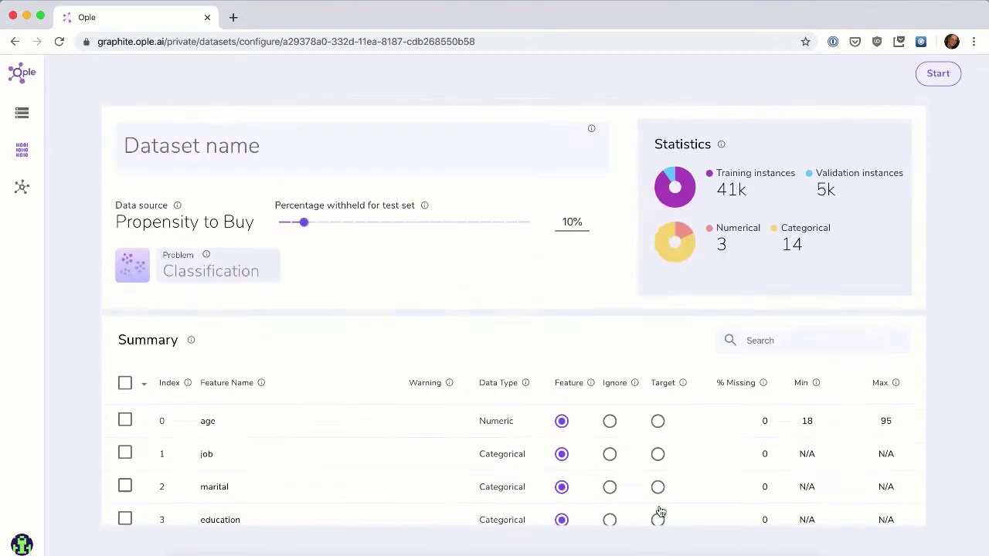
# Name the dataset "Propensity to Buy" and start building the model
pyautogui.click(407, 142)
pyautogui.write('Propensity to Buy')
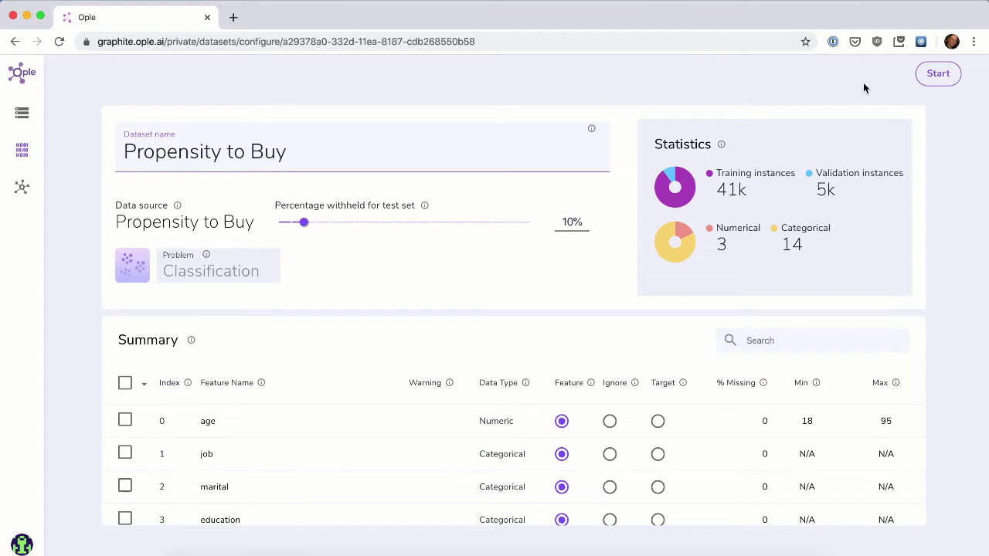
pyautogui.click(928, 81)
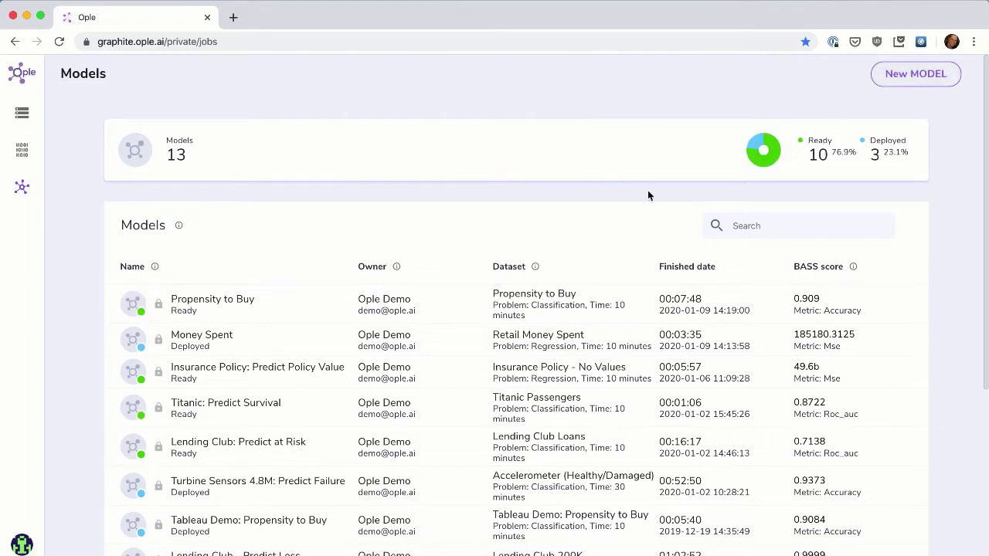
# Open the Propensity to Buy model and explore how the age column's values correlate with the predicted value
pyautogui.click(439, 302)
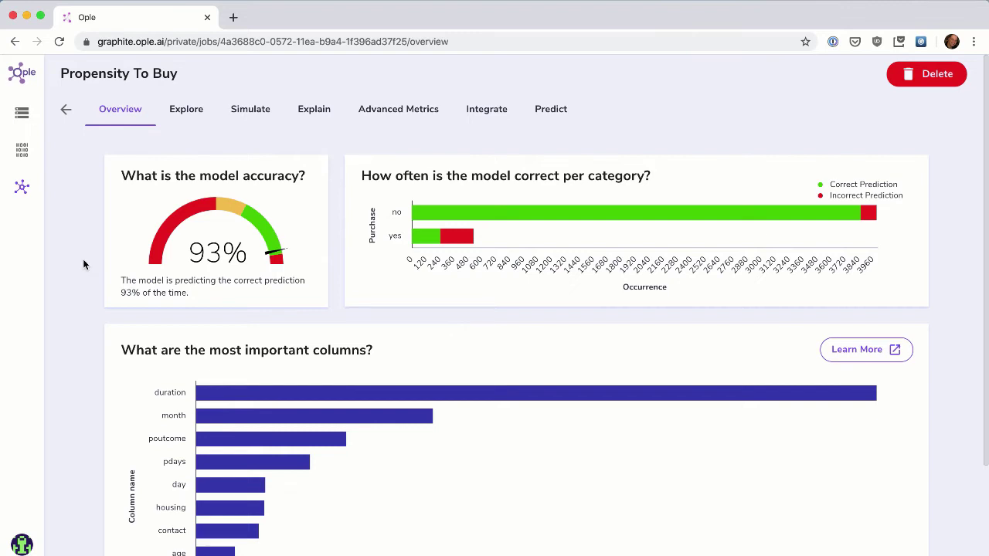
pyautogui.click(185, 118)
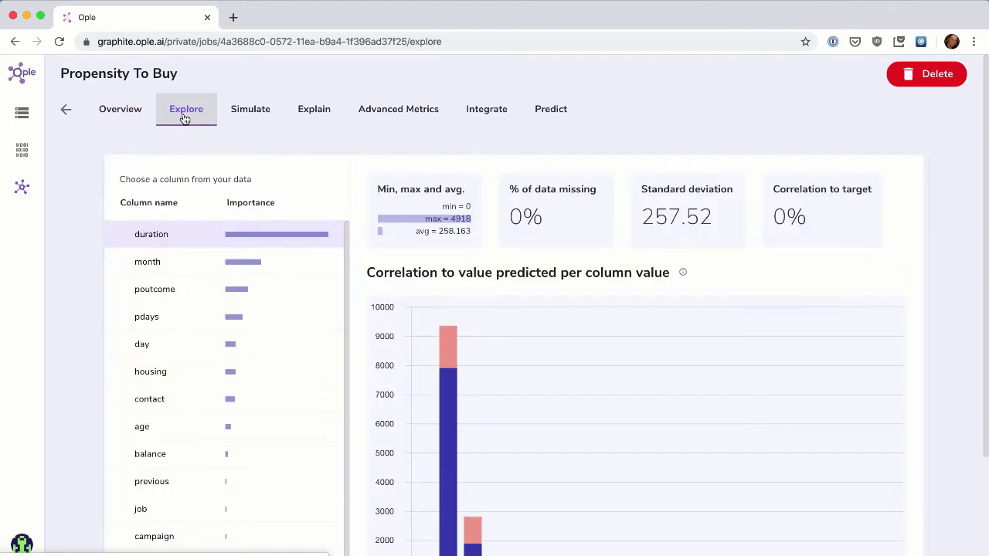
pyautogui.click(172, 432)
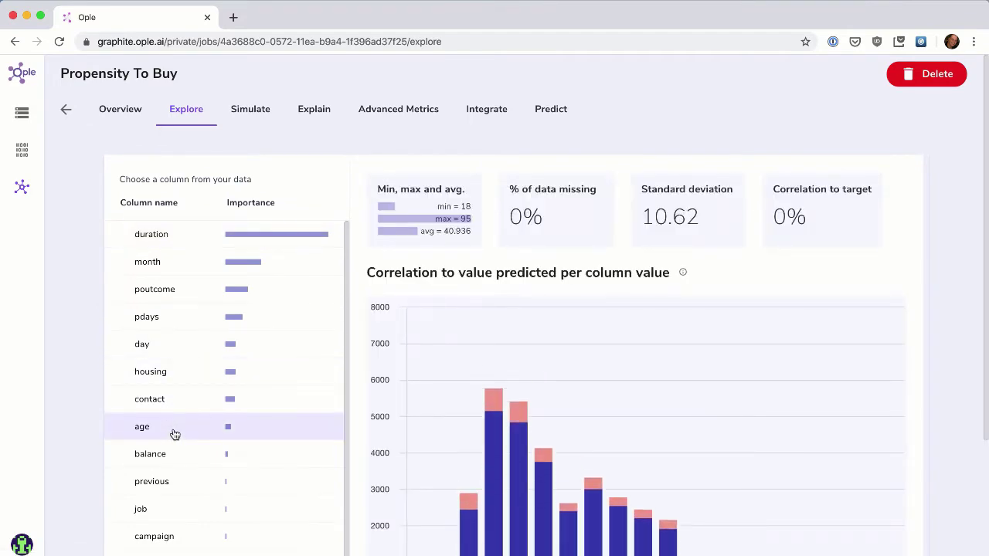
pyautogui.scroll(-2, 535, 443)
pyautogui.scroll(-1, 533, 437)
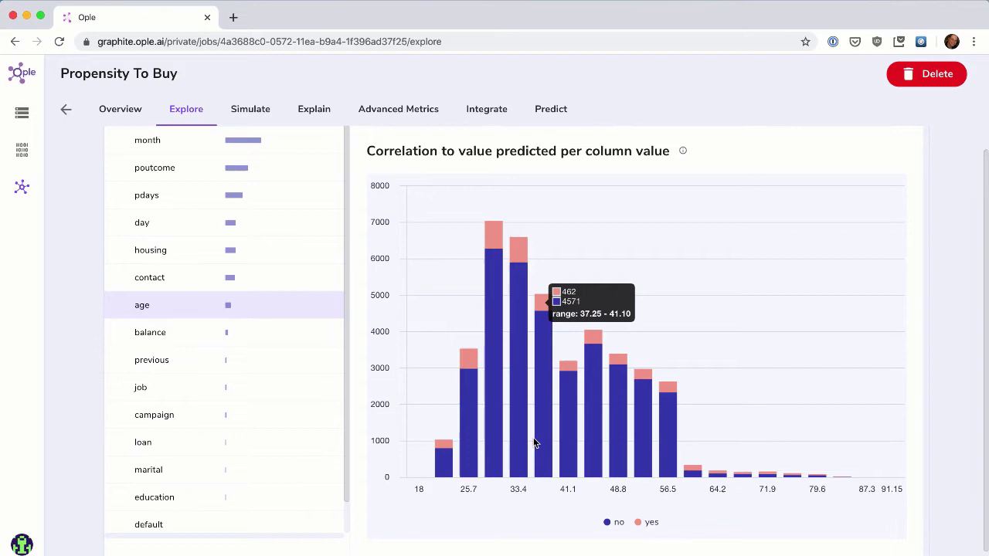
pyautogui.scroll(3, 533, 438)
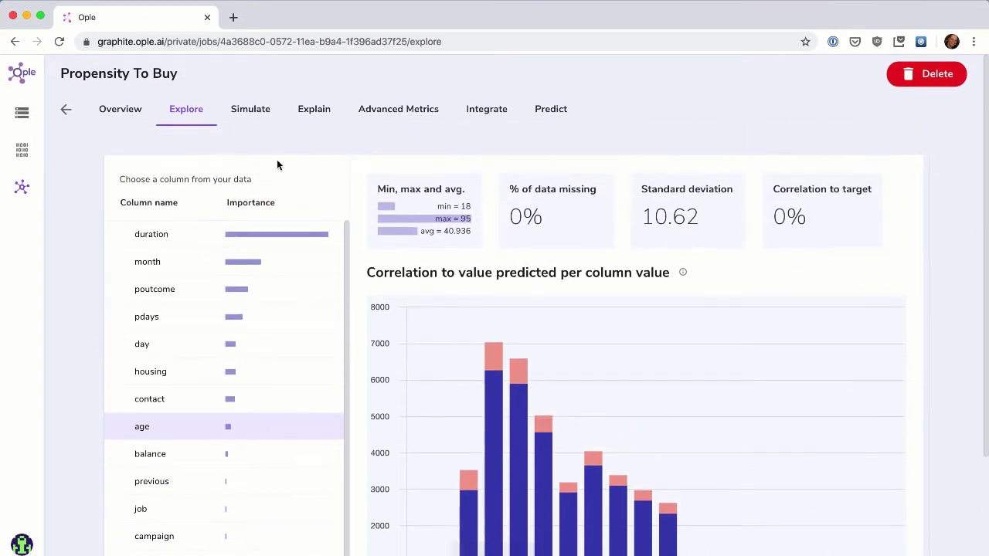
# Simulate a prediction with month set to oct and duration set to 0, and review the column impact
pyautogui.click(249, 115)
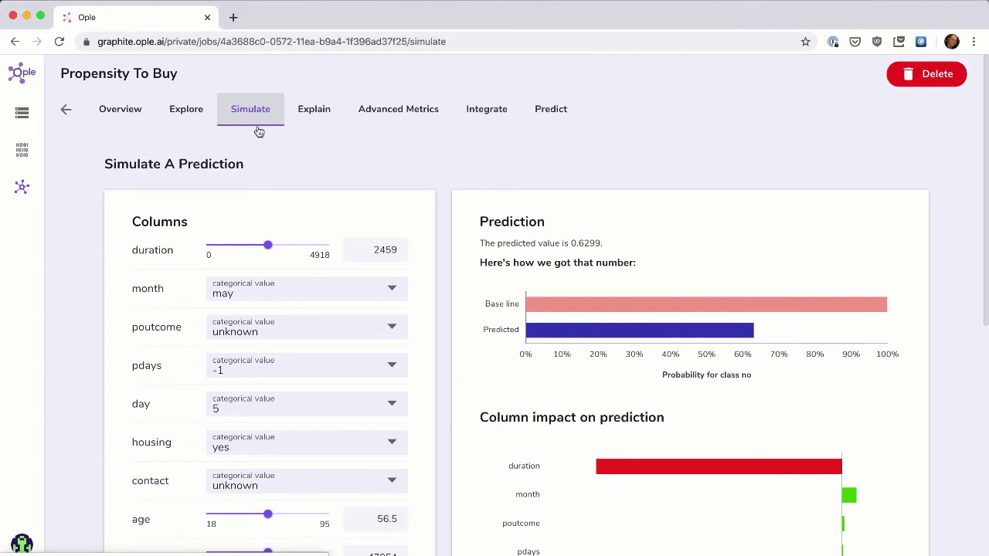
pyautogui.click(304, 292)
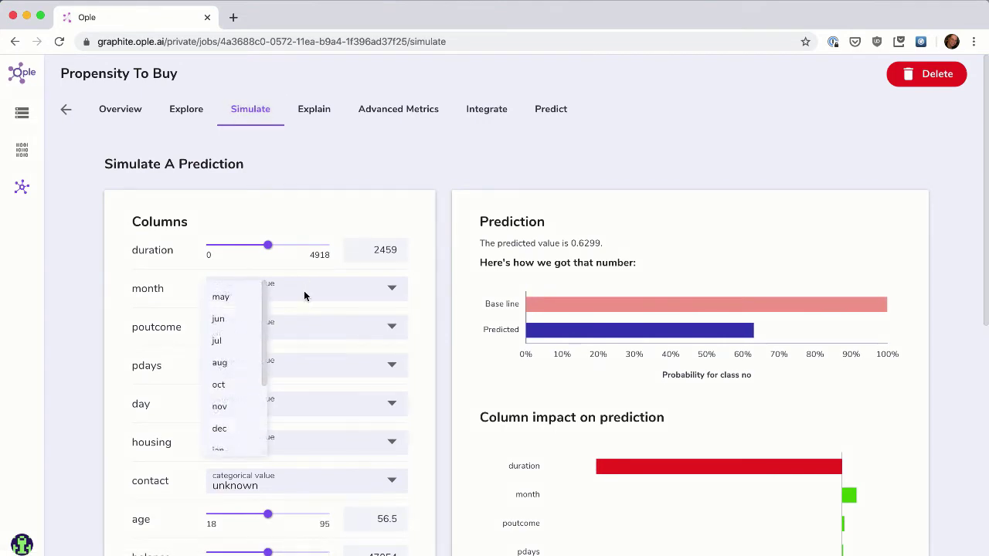
pyautogui.click(224, 385)
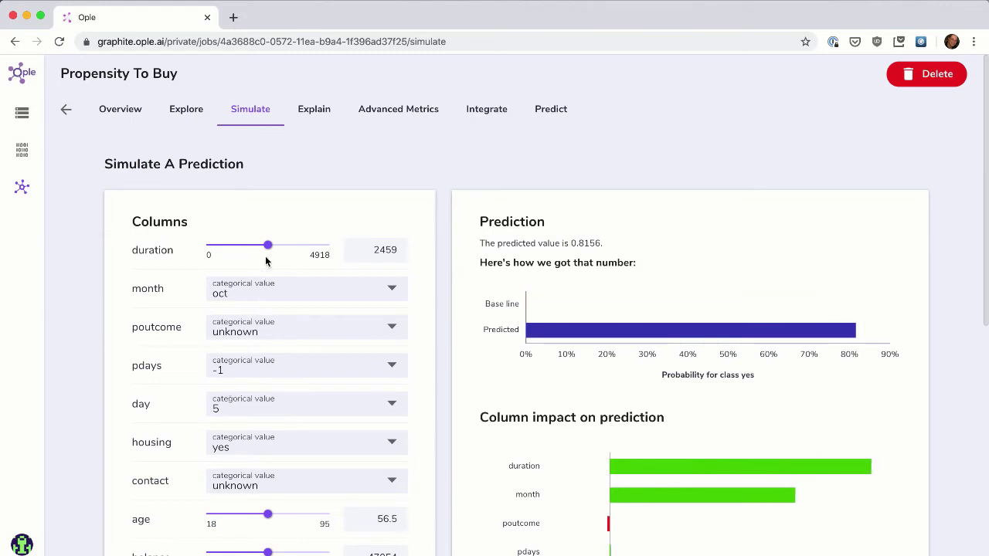
pyautogui.moveTo(267, 245); pyautogui.dragTo(206, 254)
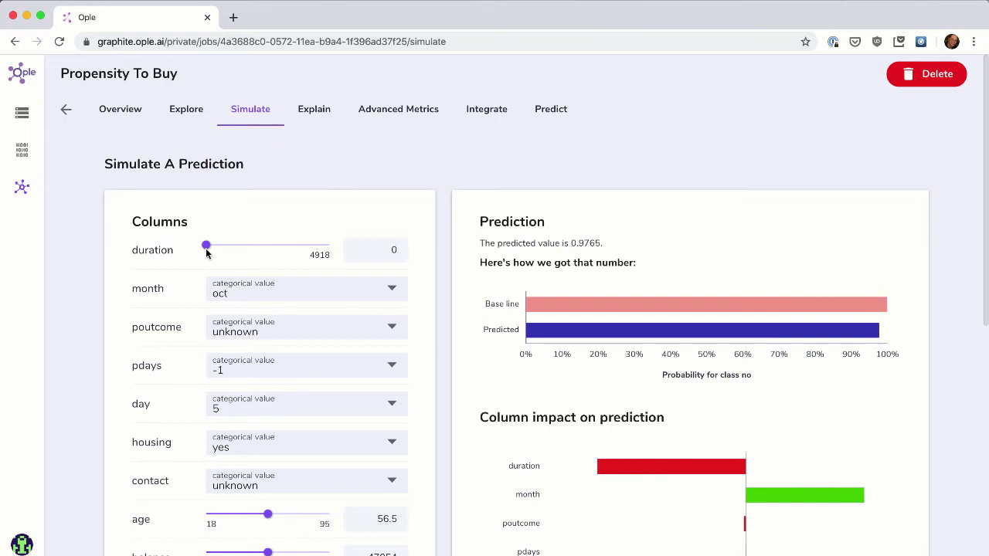
pyautogui.scroll(-1, 441, 329)
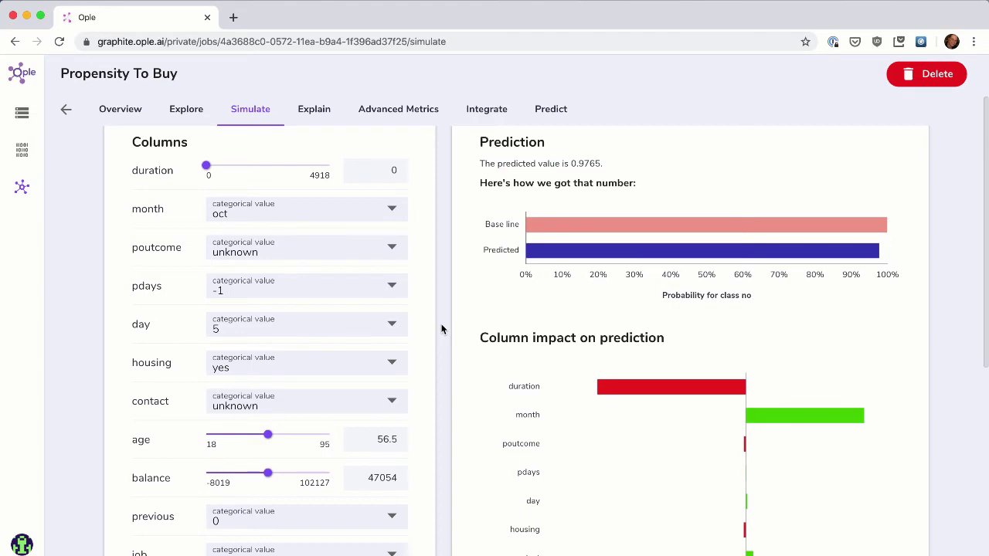
pyautogui.scroll(-3, 441, 329)
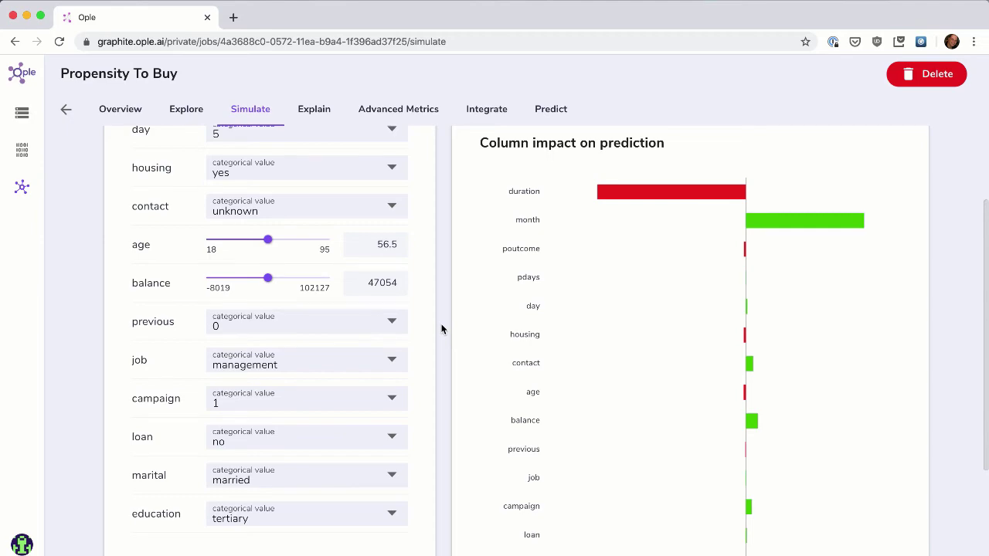
pyautogui.scroll(4, 442, 329)
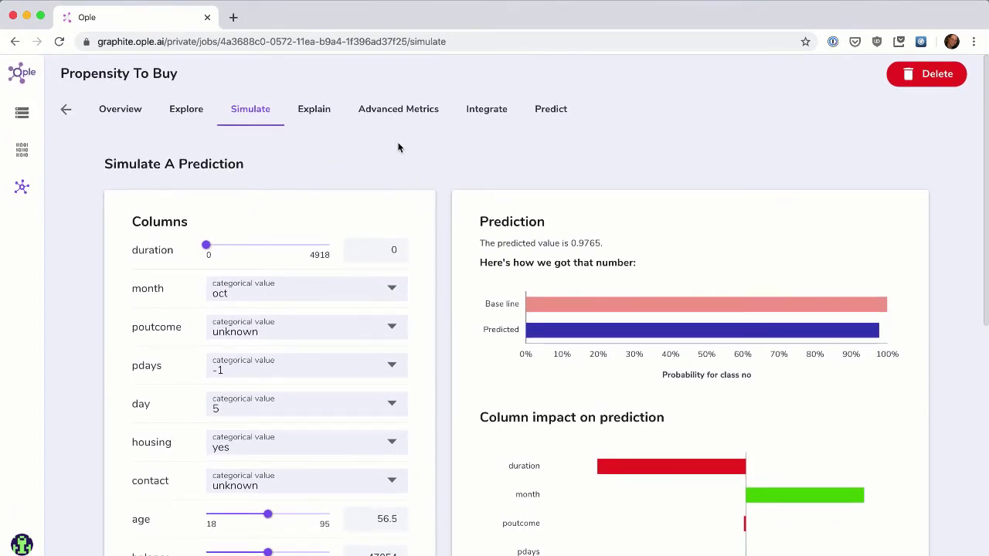
# Review the model's advanced metrics, including the detailed metrics by class and the confusion matrix
pyautogui.click(392, 118)
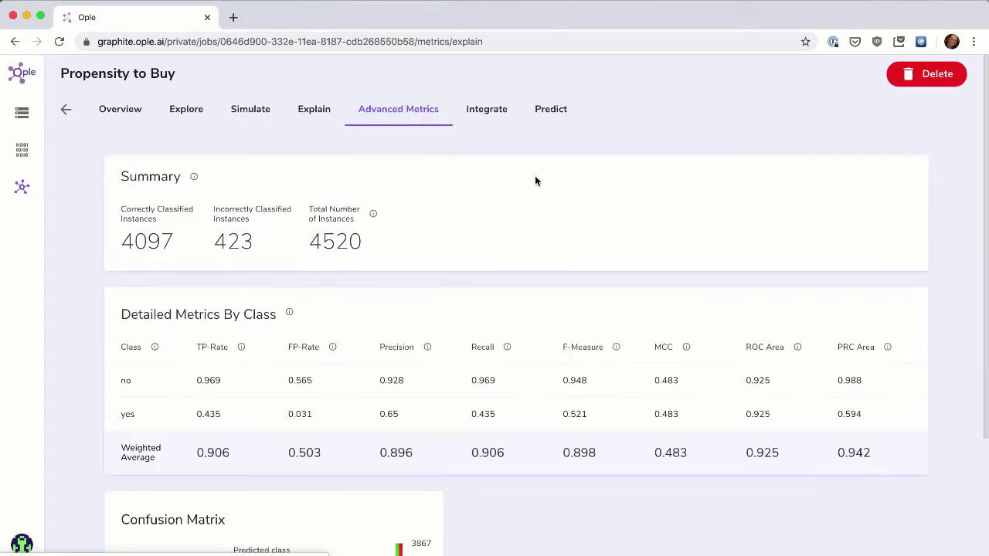
pyautogui.scroll(-4, 579, 226)
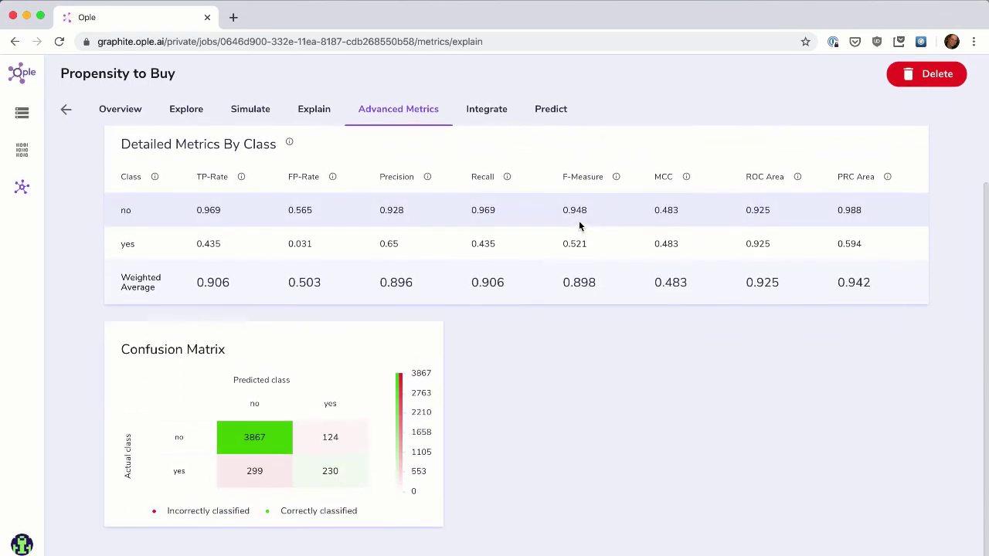
# Make a prediction from a data file and save the results as results.csv in the Downloads folder
pyautogui.click(536, 117)
pyautogui.moveTo(172, 525); pyautogui.dragTo(300, 450)
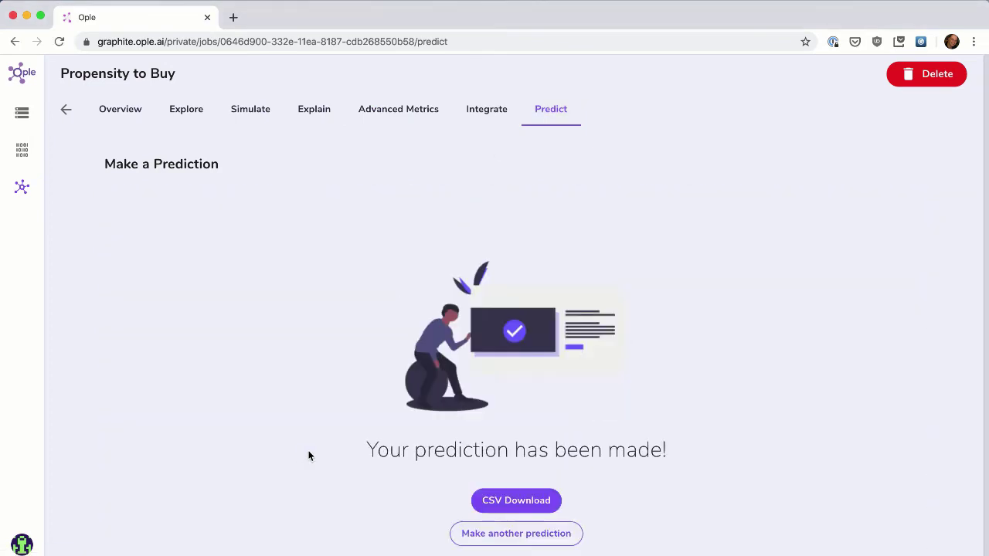
pyautogui.click(499, 508)
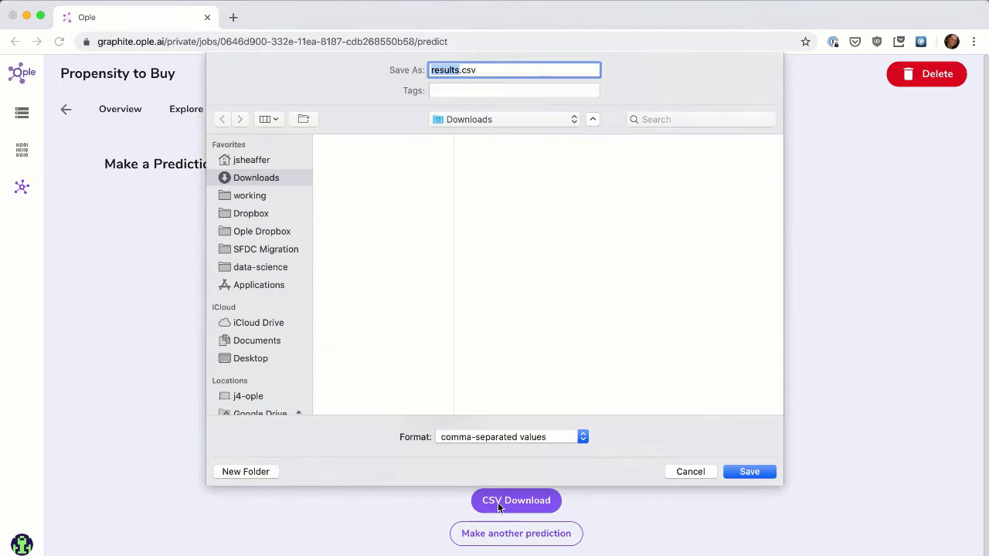
pyautogui.click(738, 473)
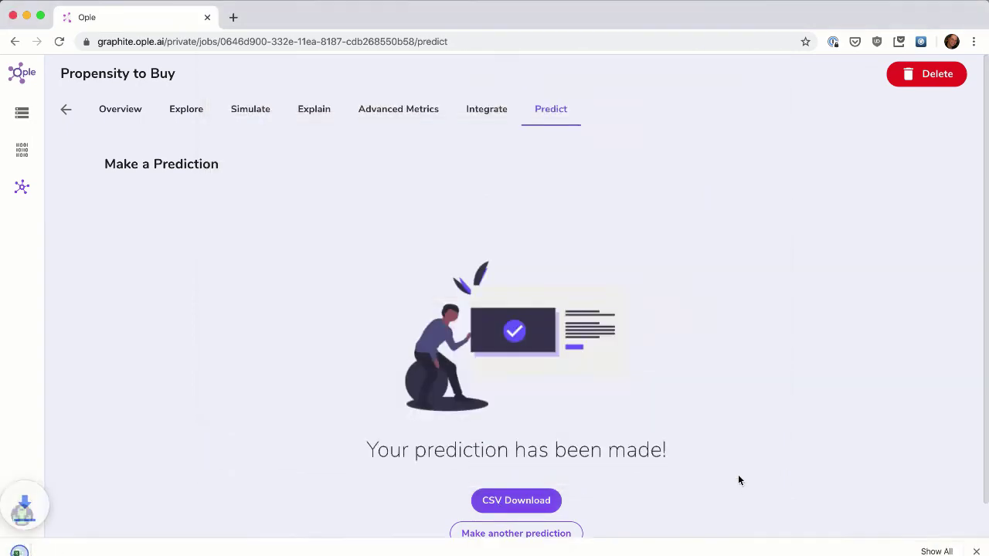
# Examine the Python script option for integrating the model, including its single prediction code snippet
pyautogui.click(491, 118)
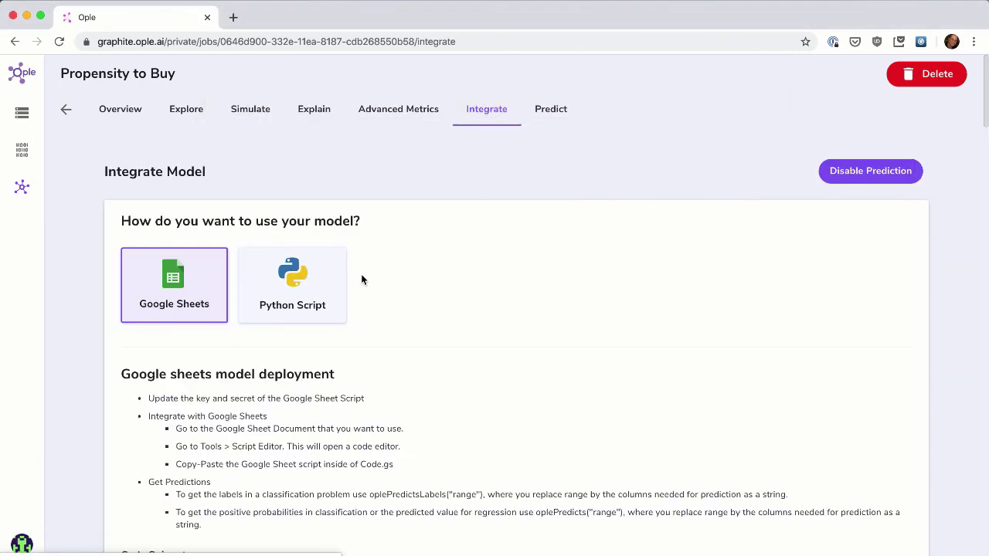
pyautogui.click(317, 284)
pyautogui.scroll(-6, 317, 284)
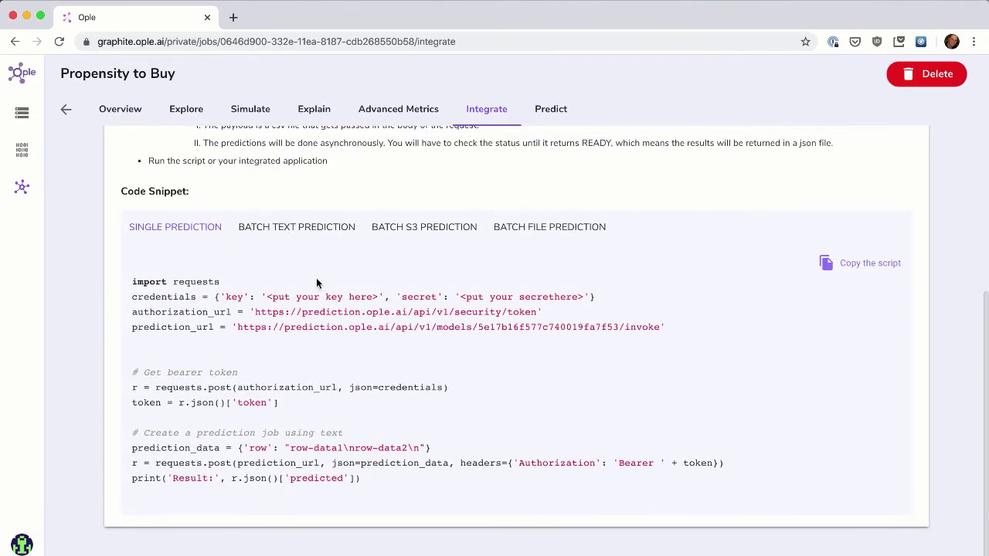
# Download the model for auditing from its explanation page as artifacts.zip in the Downloads folder
pyautogui.click(322, 119)
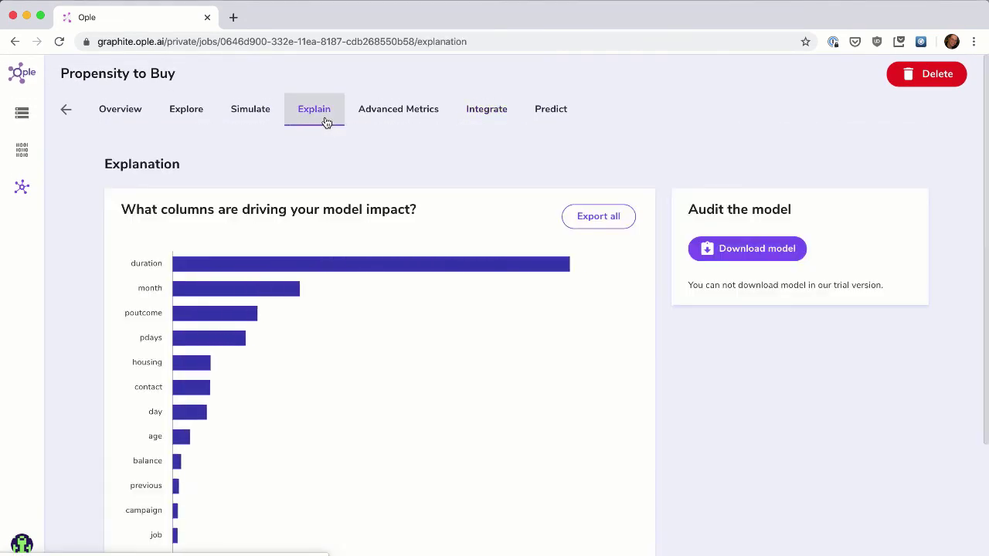
pyautogui.click(731, 253)
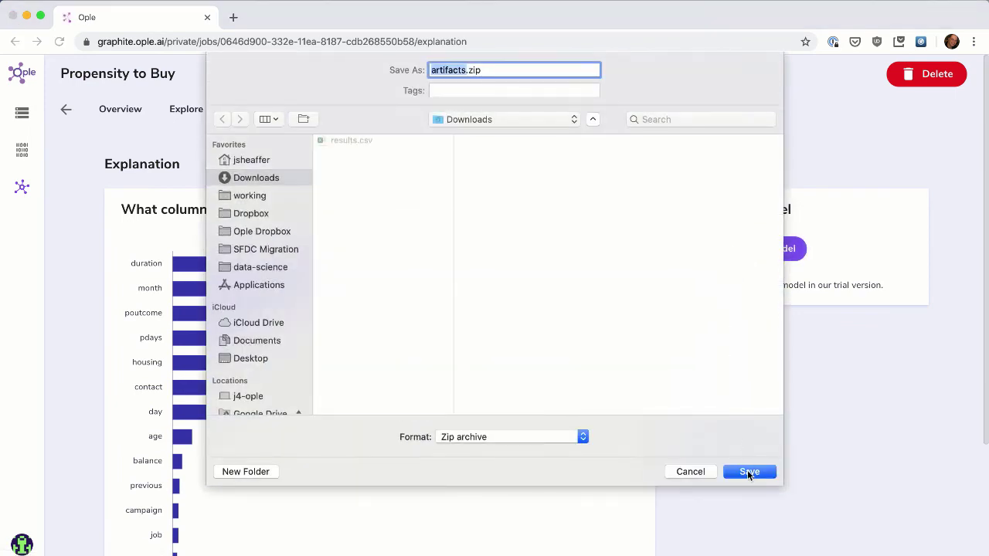
pyautogui.click(747, 472)
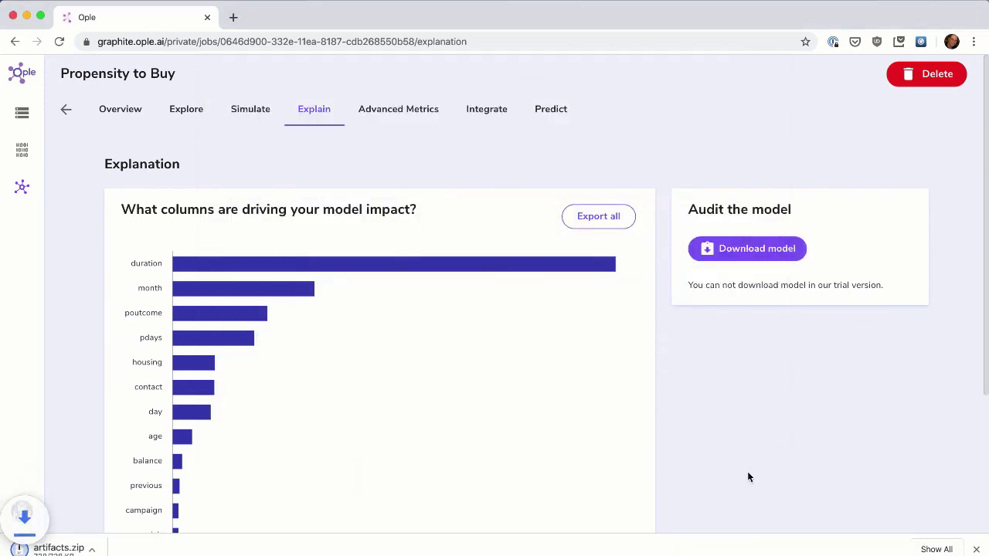